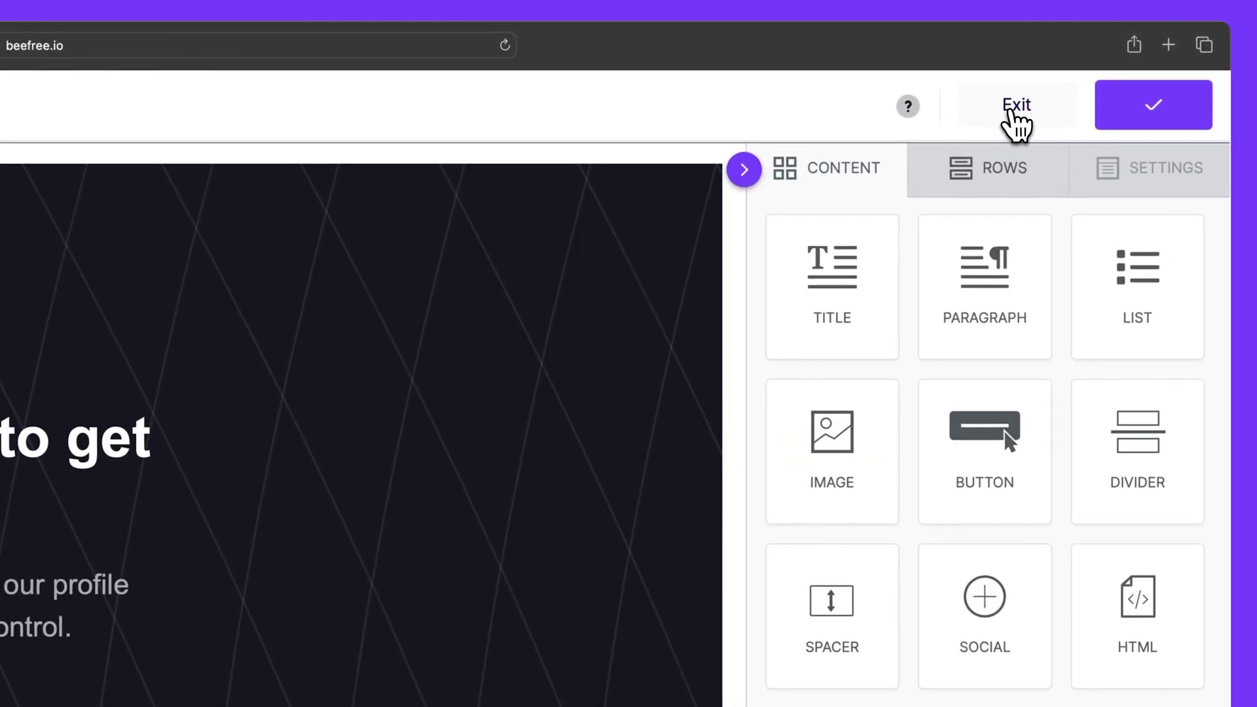
Step: Export the Client Education Email via Push to your sending system, choosing Account Engagement (Pardot)
left_click(1124, 63)
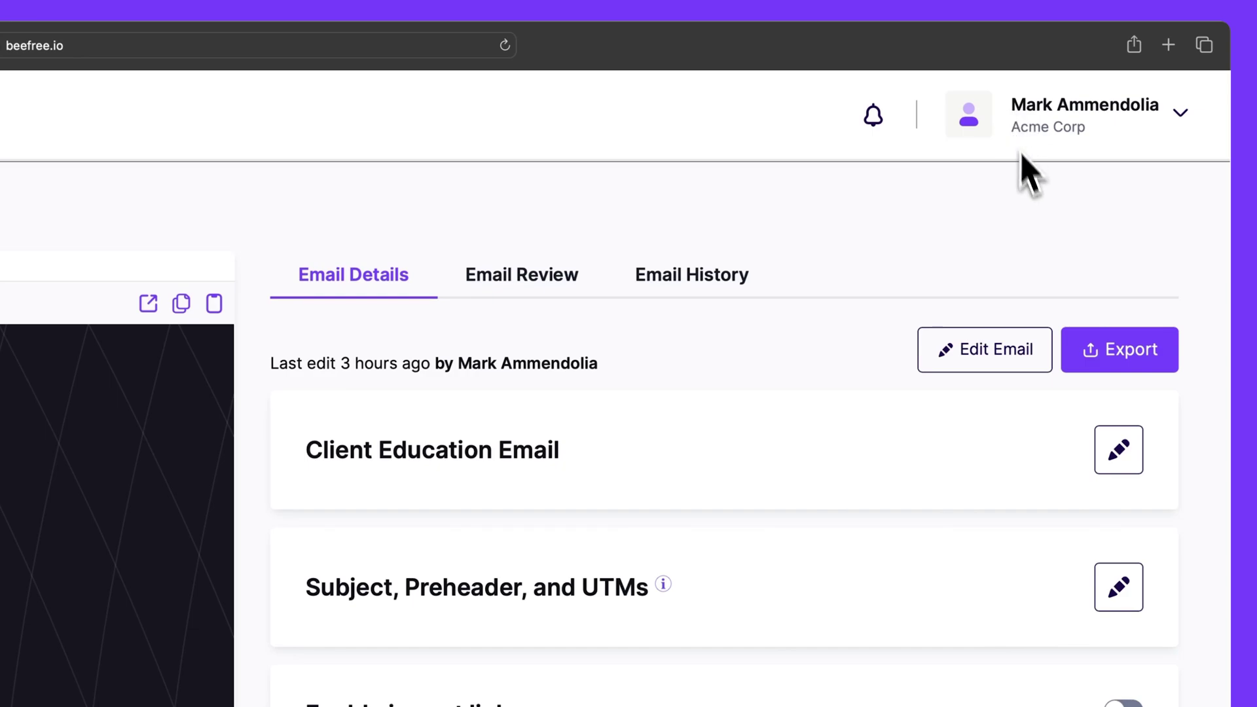
left_click(1092, 363)
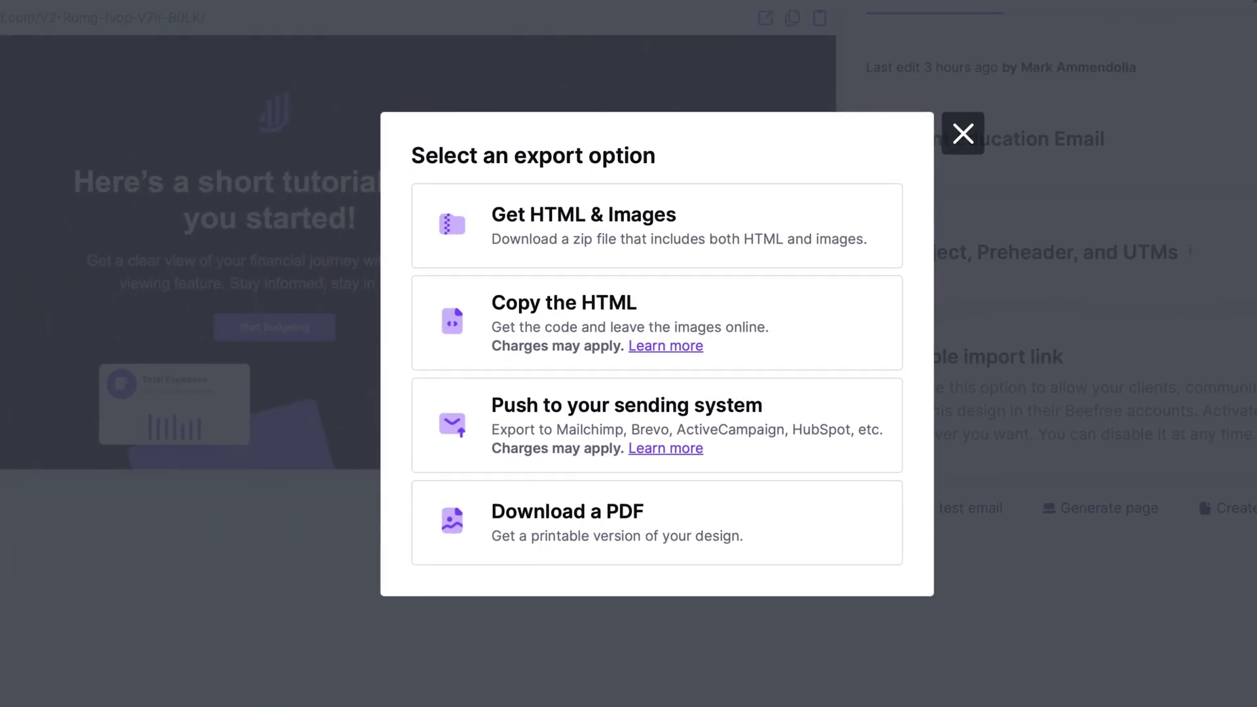
left_click(690, 427)
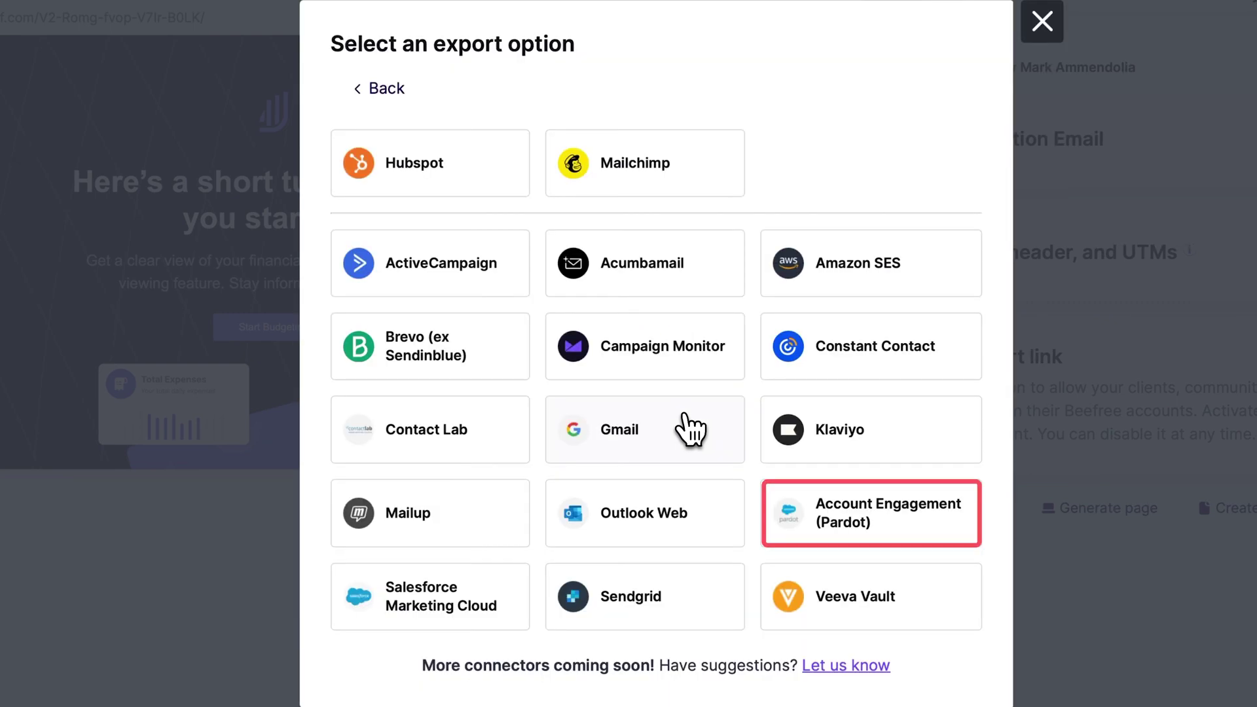
left_click(898, 538)
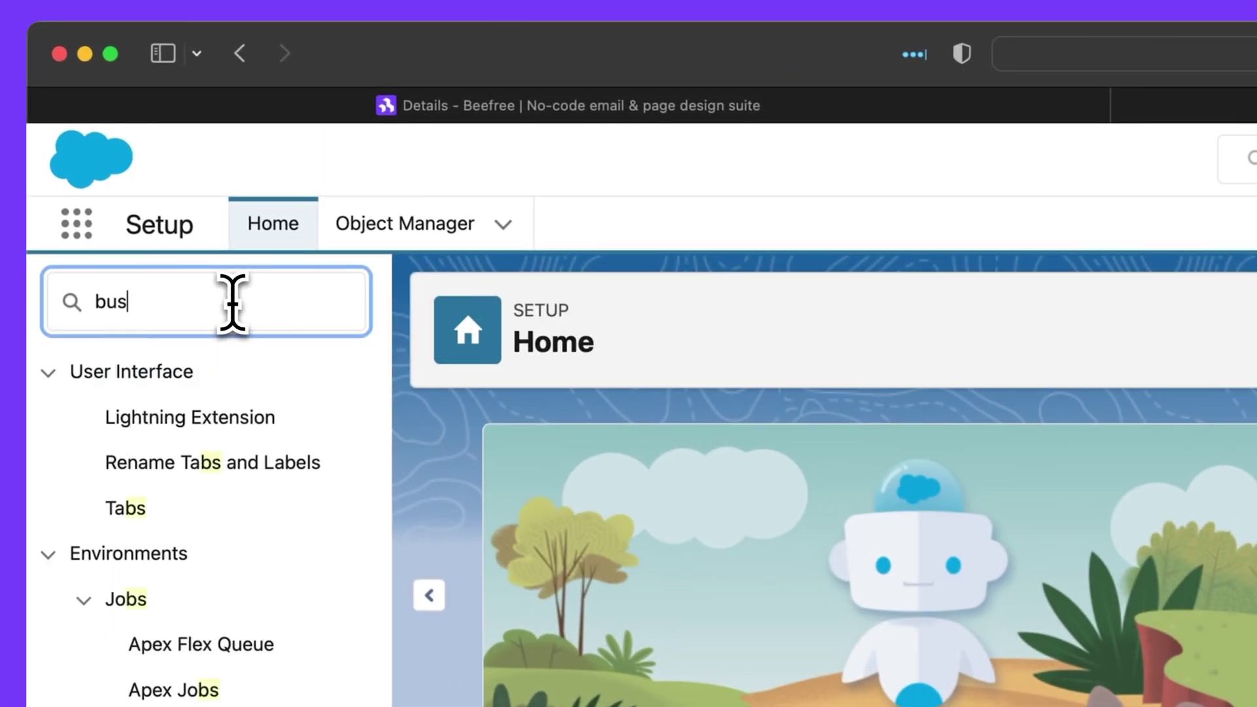
Step: Search Salesforce Setup for 'business unit' and open the Account Engagement Business Unit settings
type("it")
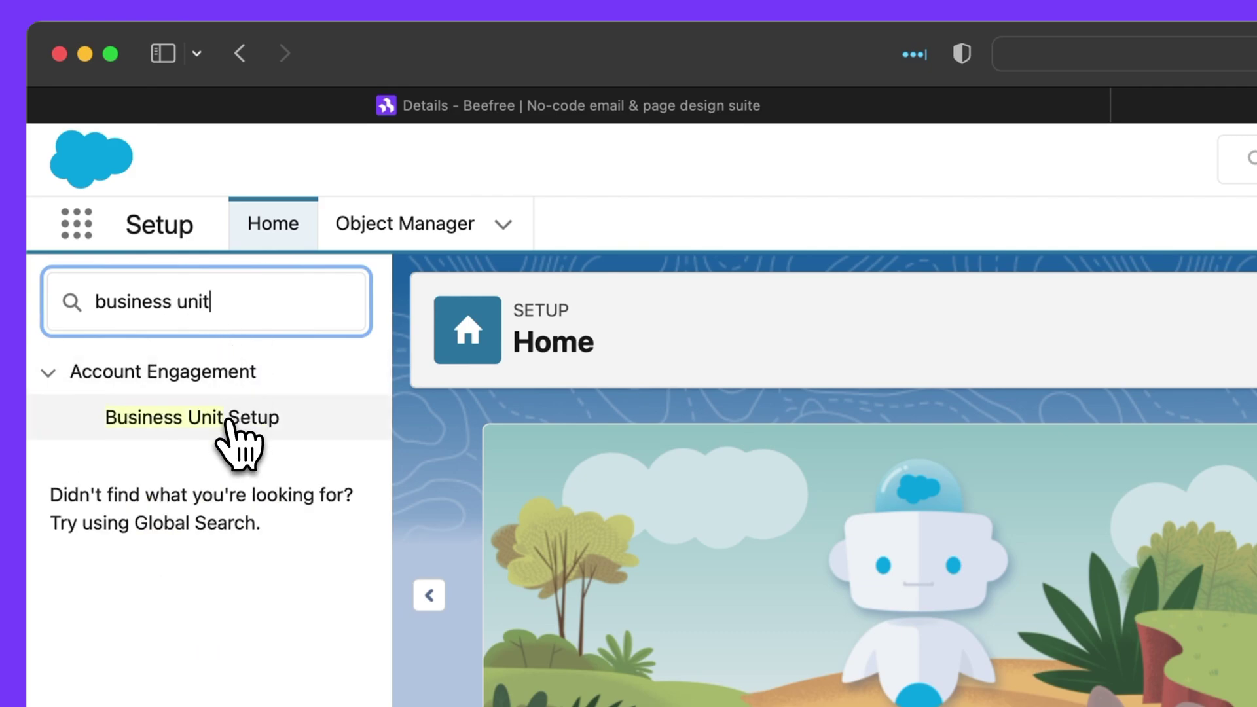
left_click(230, 422)
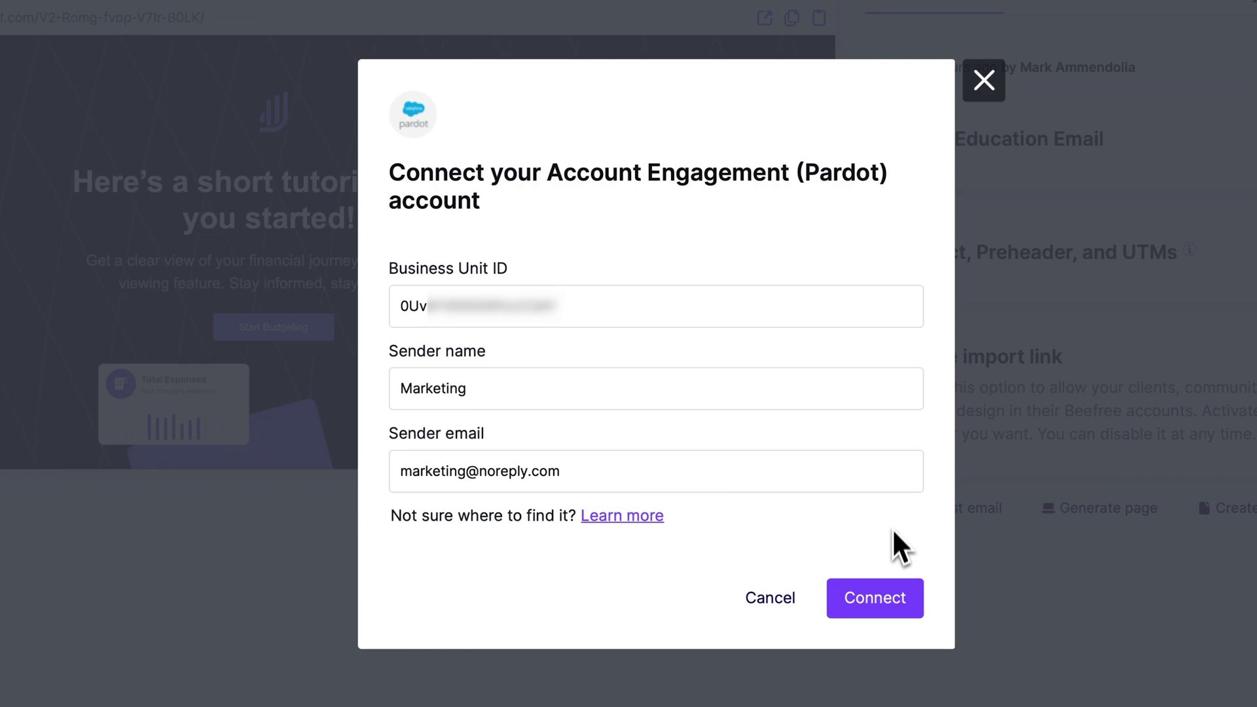
Step: Connect Beefree to Pardot with the entered details and sign in to Salesforce to authorise it
left_click(885, 606)
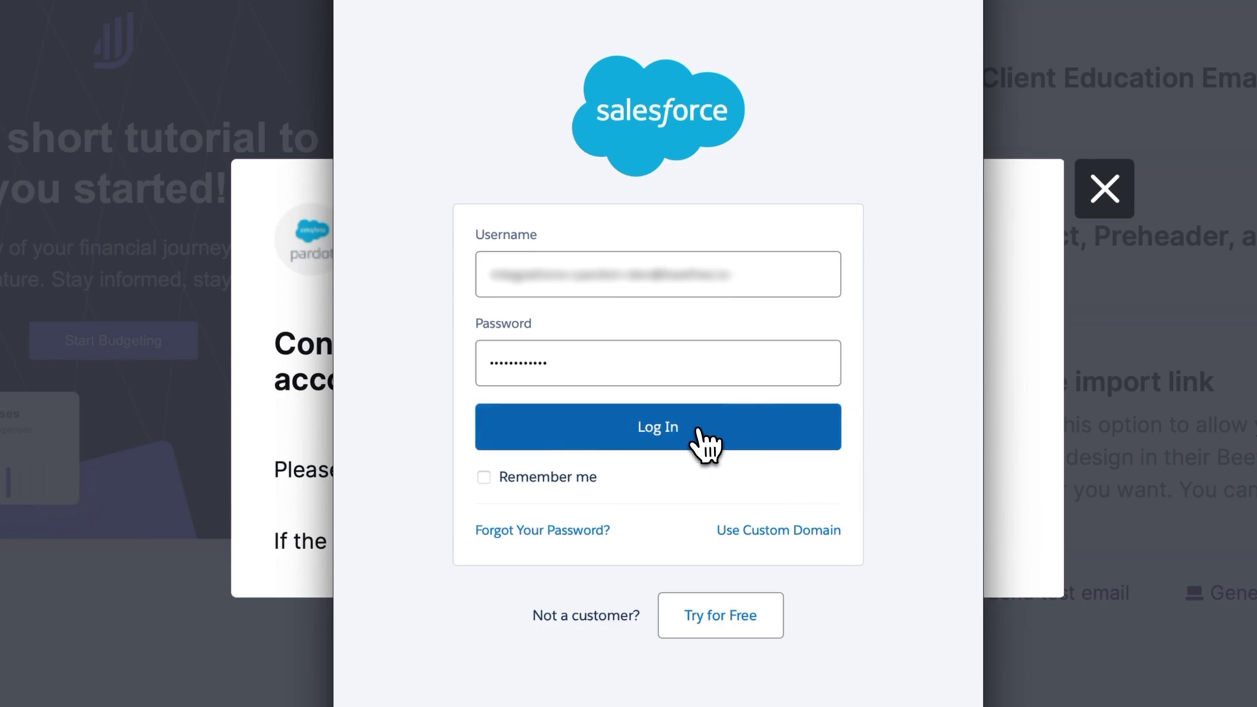
left_click(700, 435)
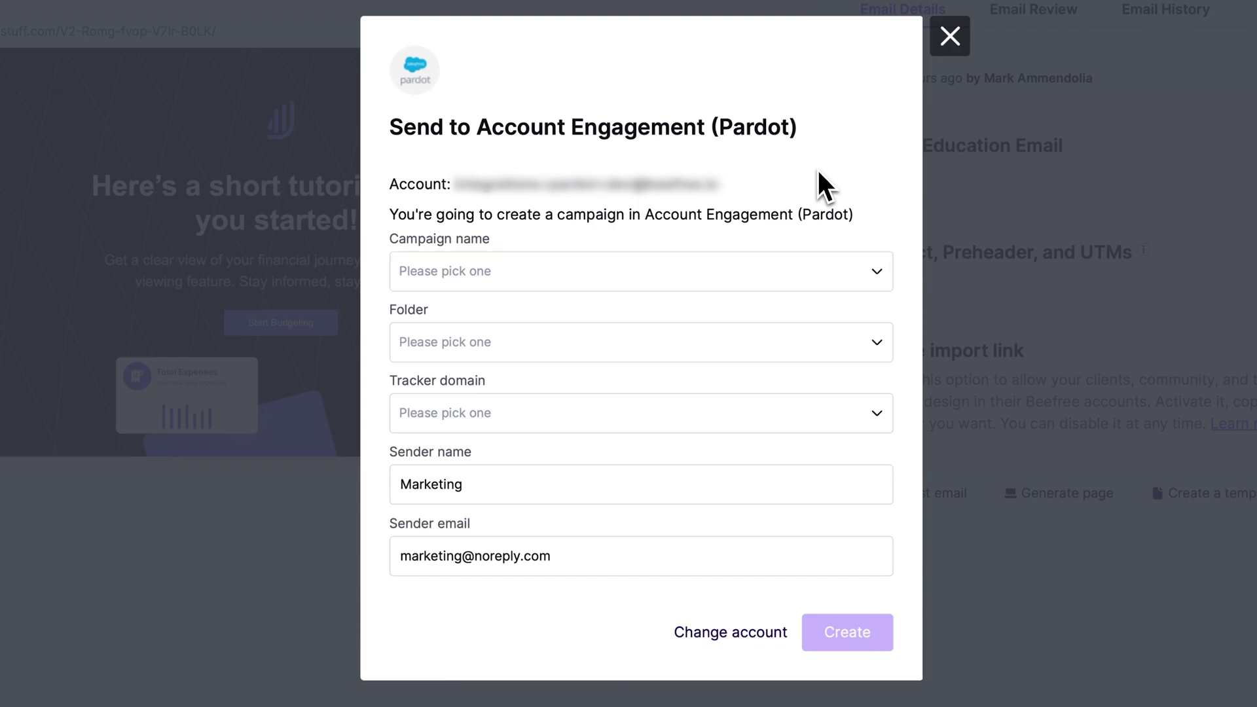
Step: Create the Pardot campaign with Website Tracking, folder Emails and tracker domain go.demo.pardot.com
left_click(866, 282)
left_click(616, 321)
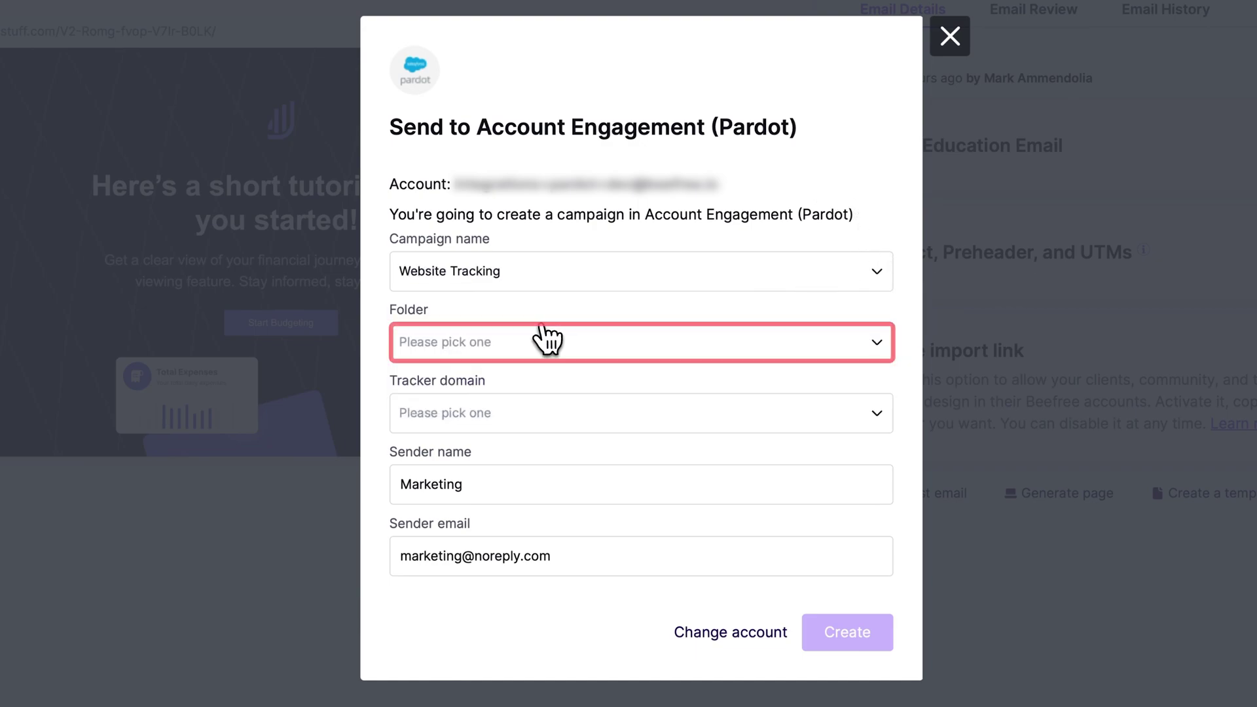
left_click(541, 349)
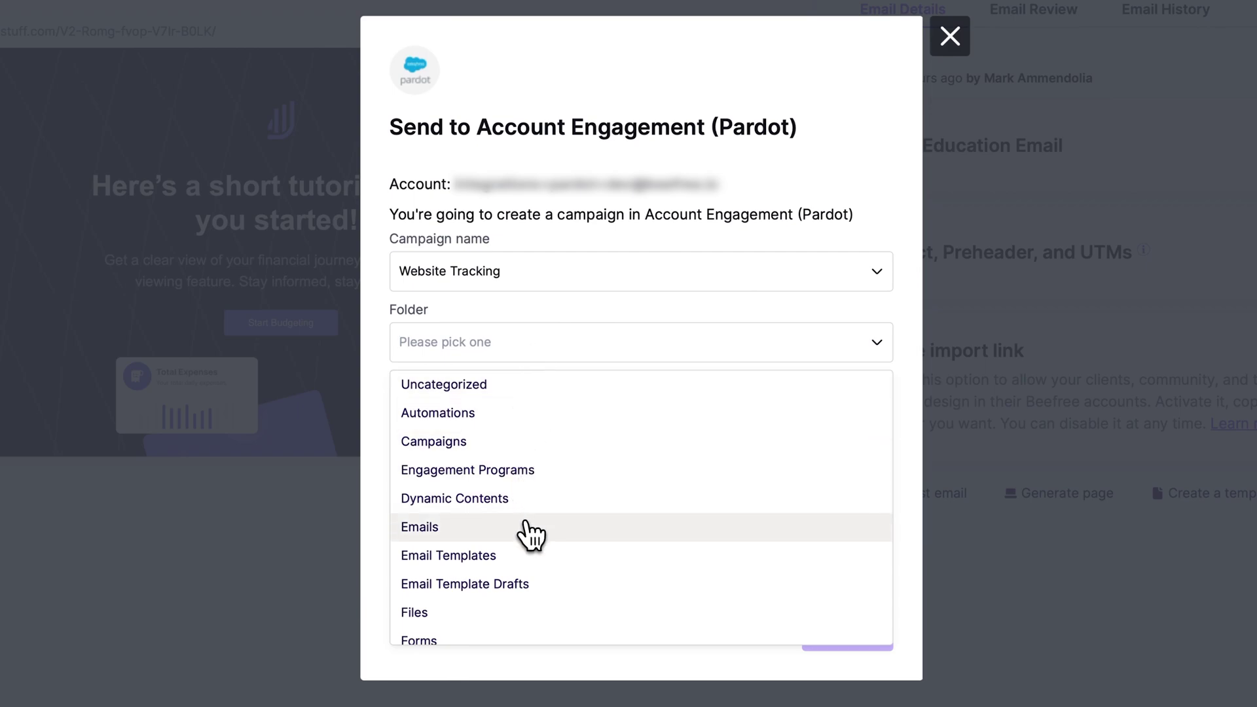
left_click(531, 529)
left_click(528, 422)
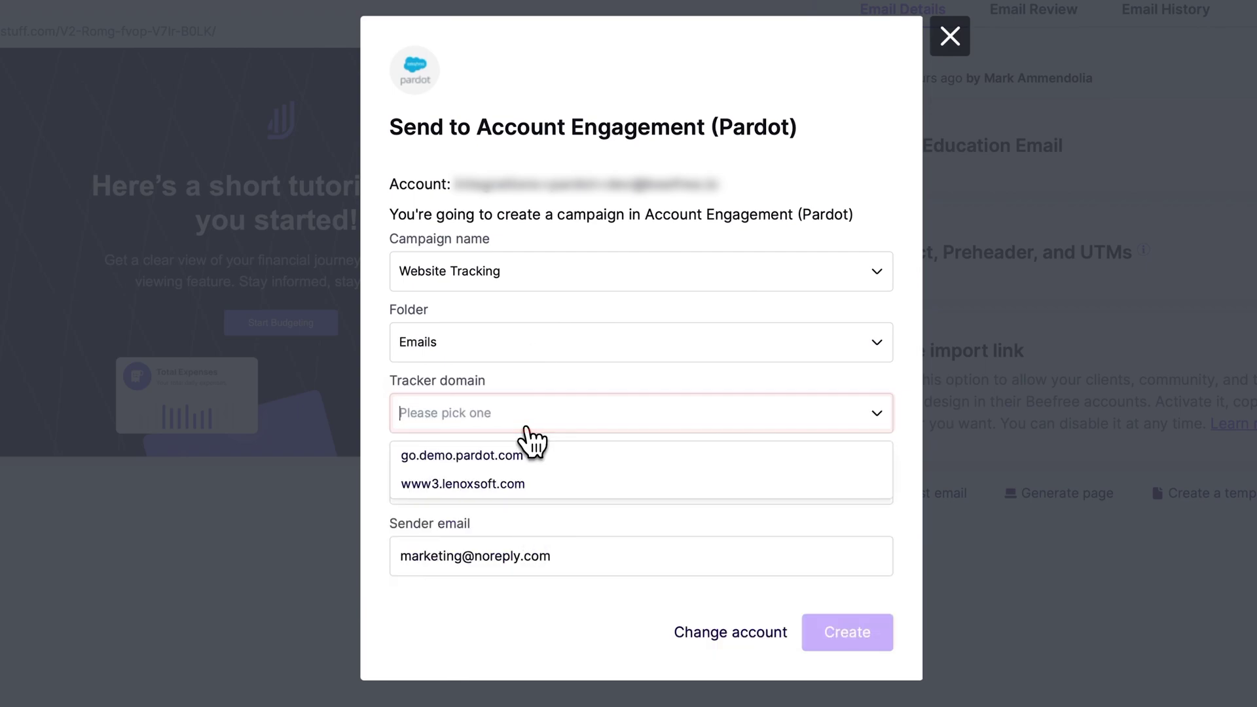
left_click(517, 458)
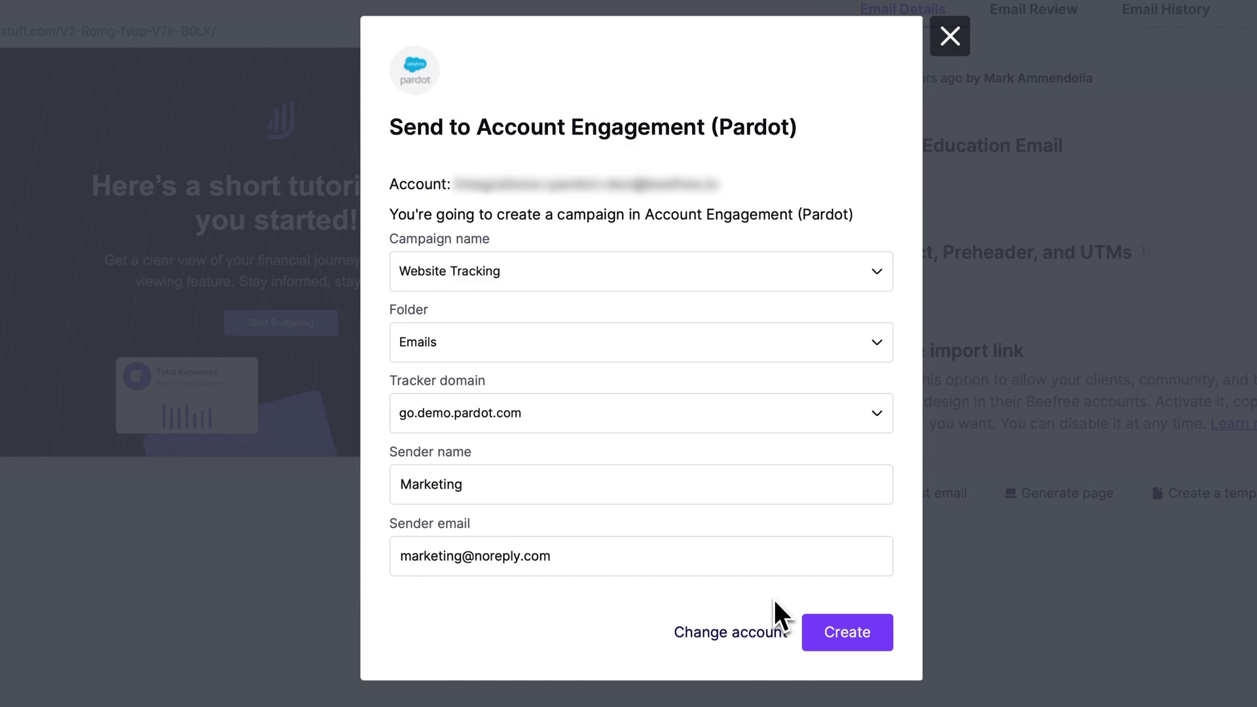
left_click(864, 640)
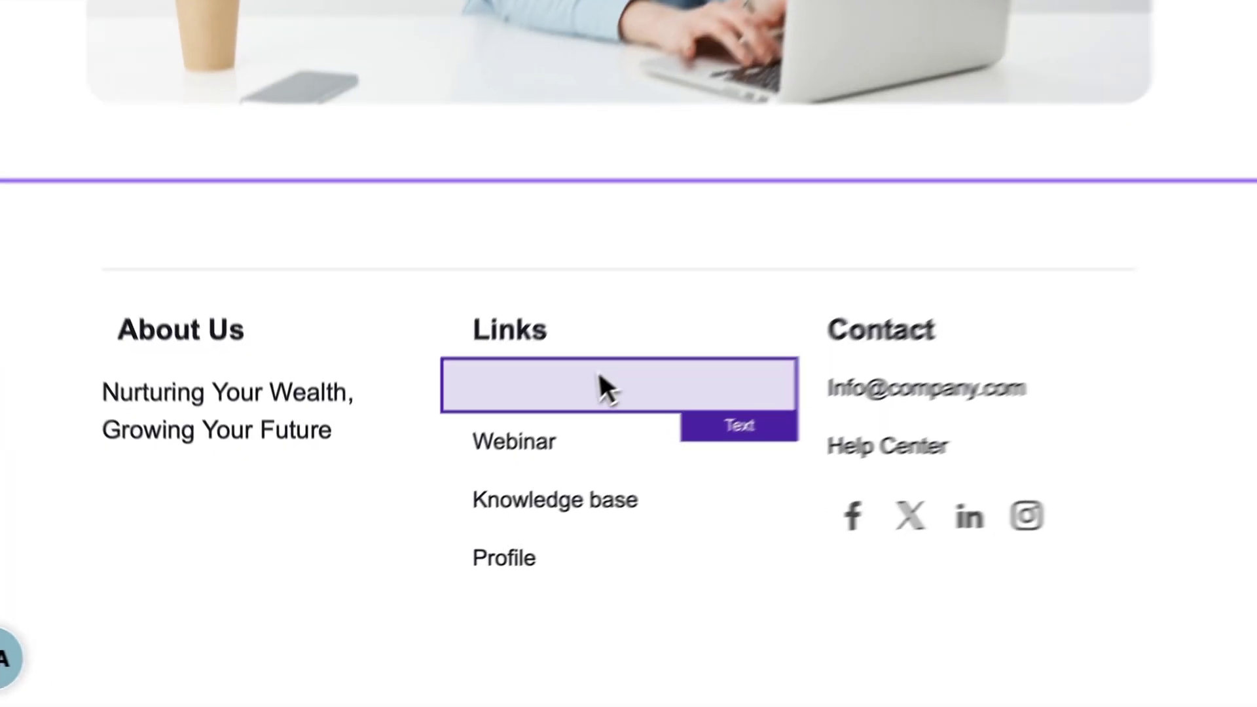
Step: Type 'Unsubscribe' under the footer's Links and link it to the {{Unsubscribe}} URL
left_click(448, 515)
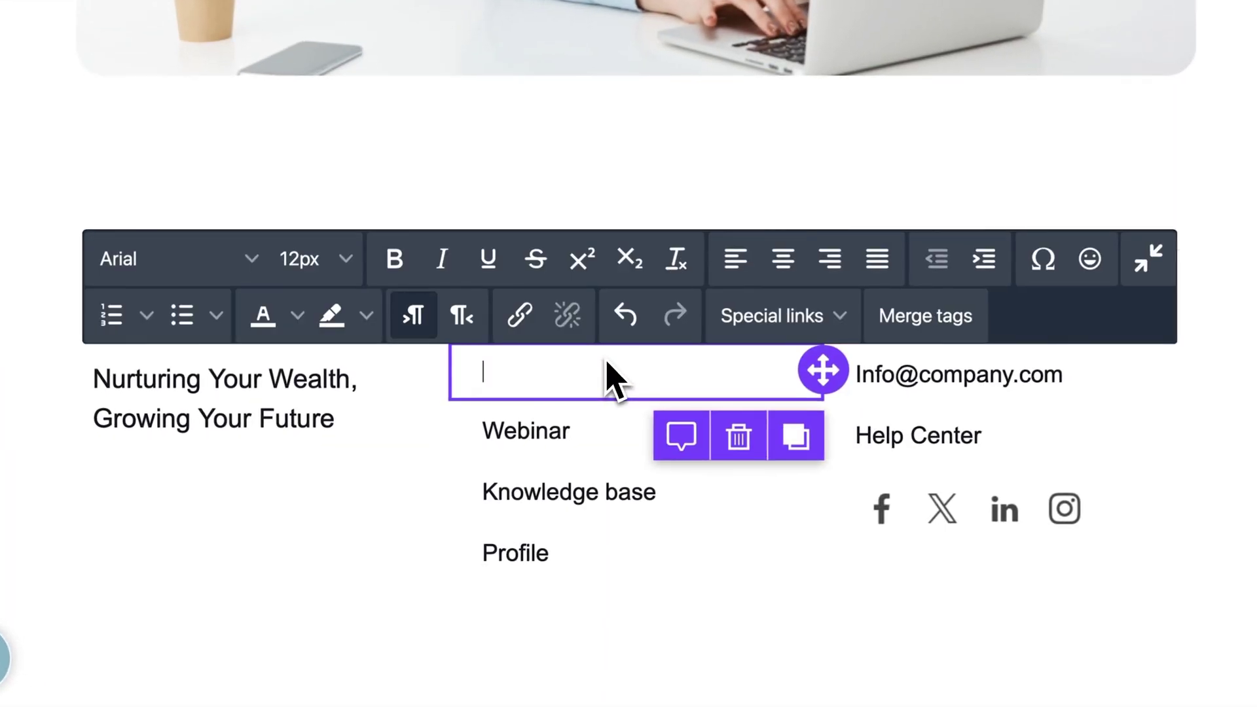
type("Unsubscr")
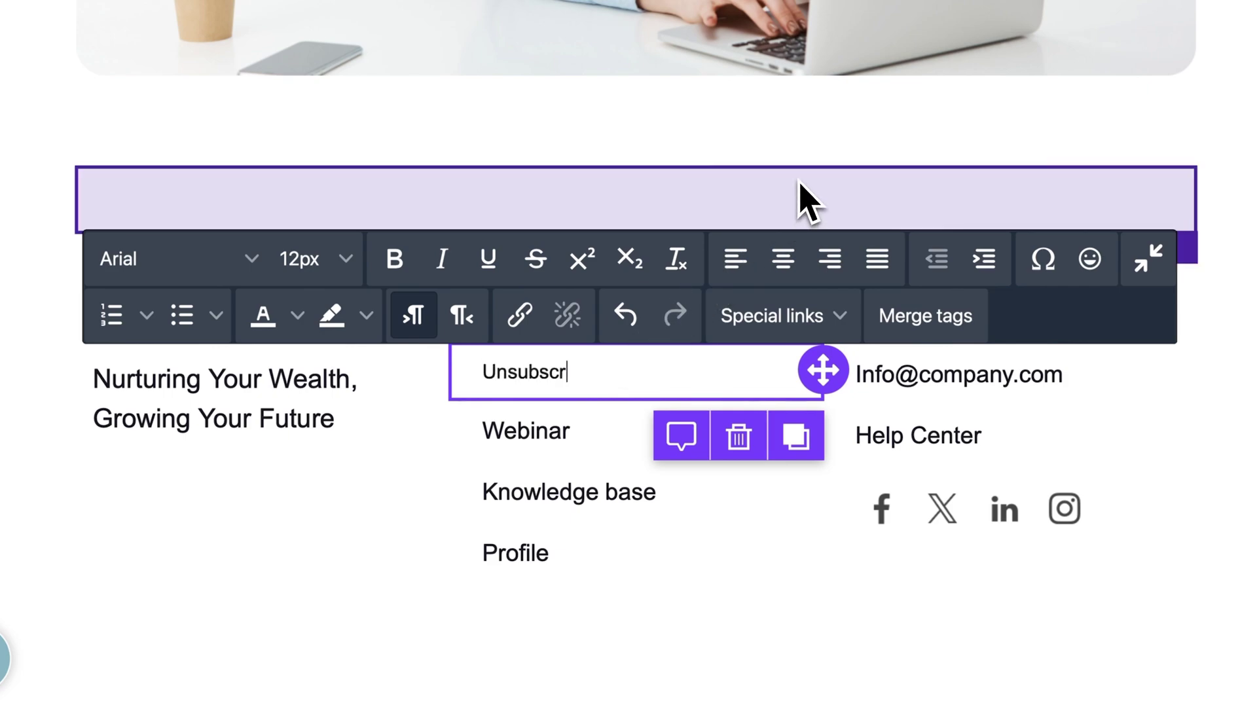
type("ibe")
double_click(521, 370)
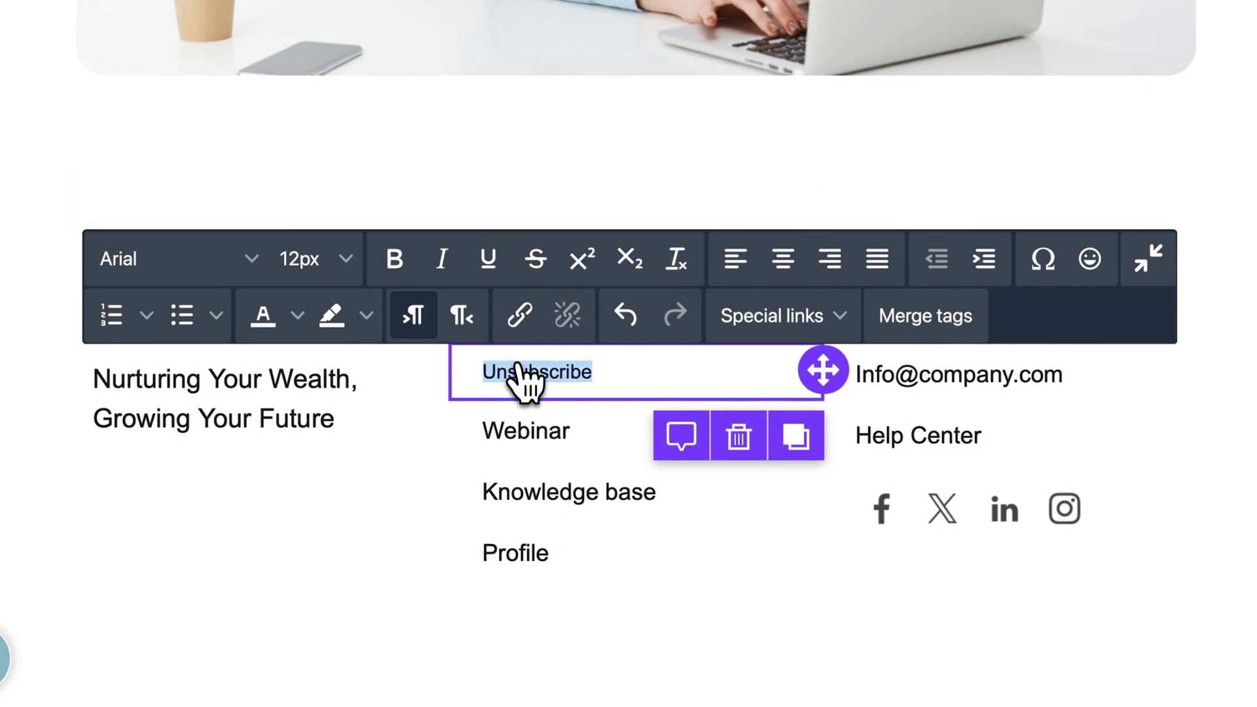
left_click(519, 315)
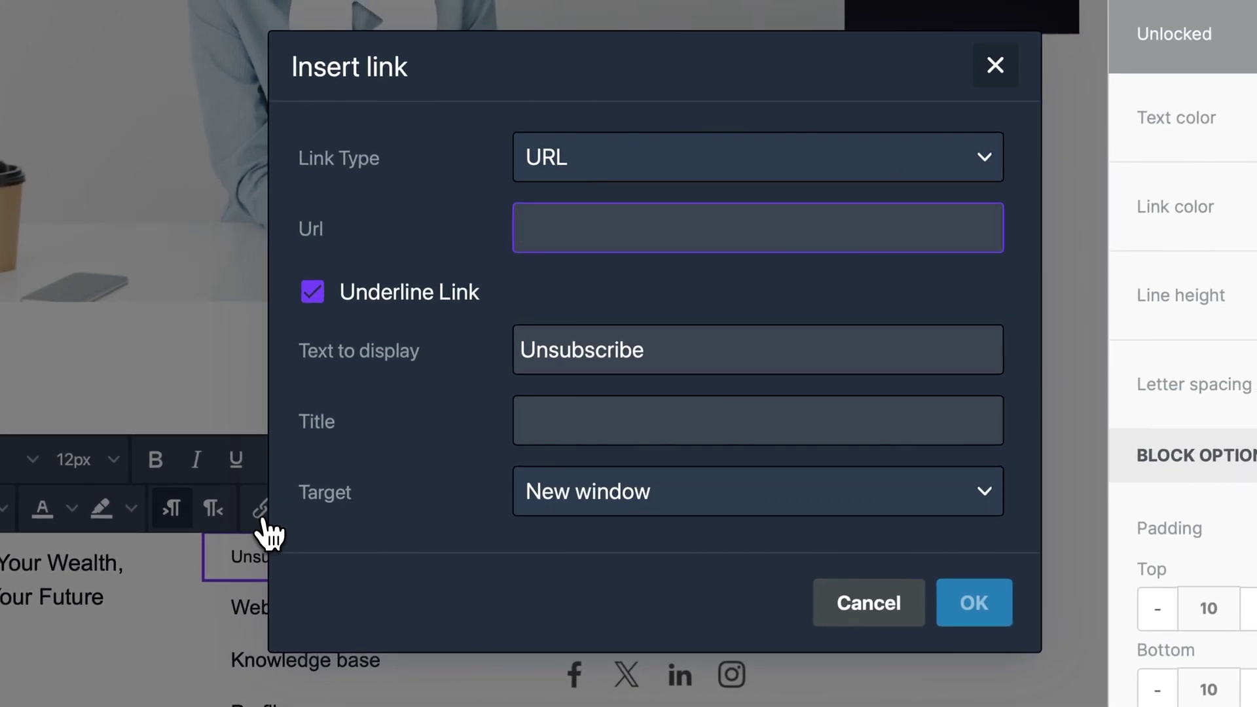
type("{{Unsubscribe")
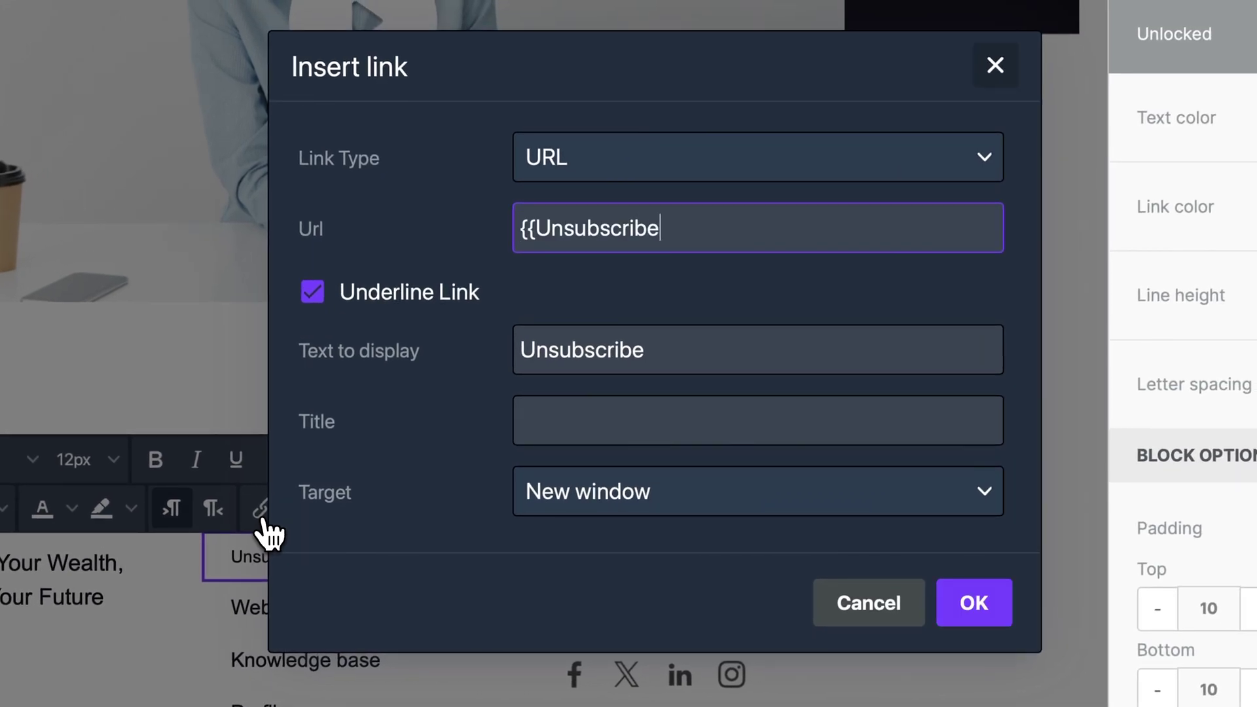
type("}}")
left_click(990, 616)
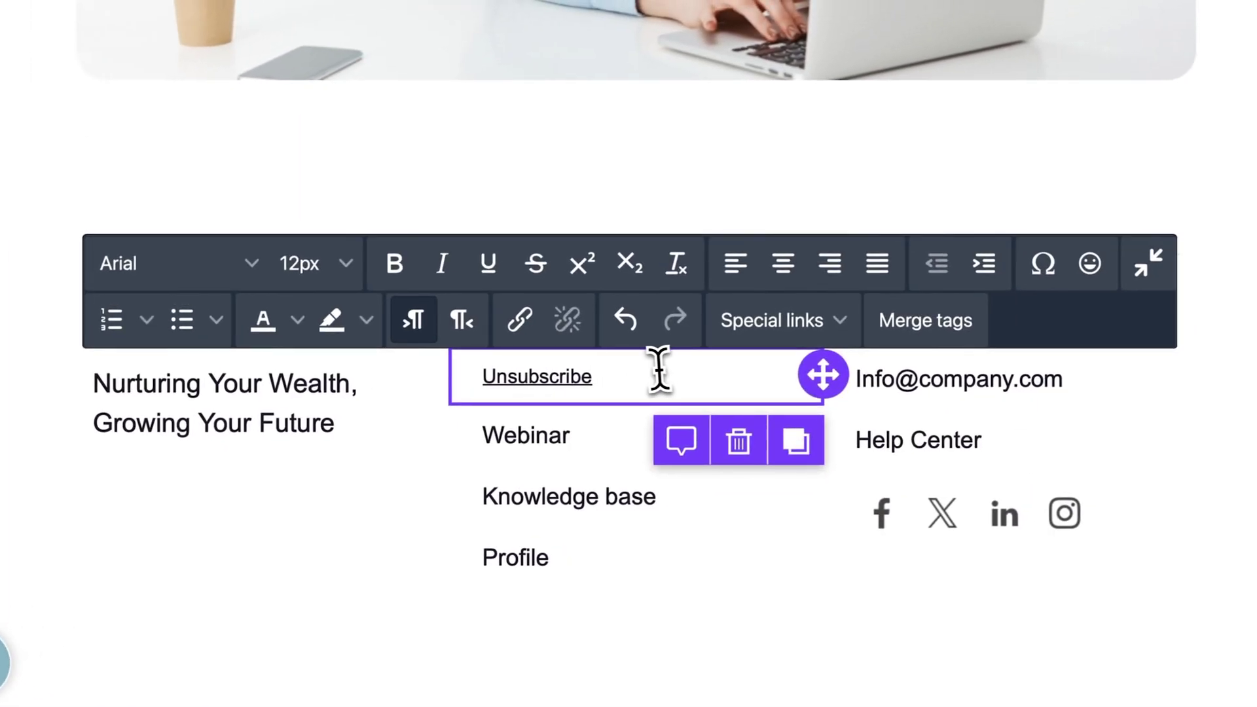
Step: Replace the footer text with the Pardot Unsubscribe special link, create the campaign and open Account Engagement
left_click_drag(769, 329, 561, 326)
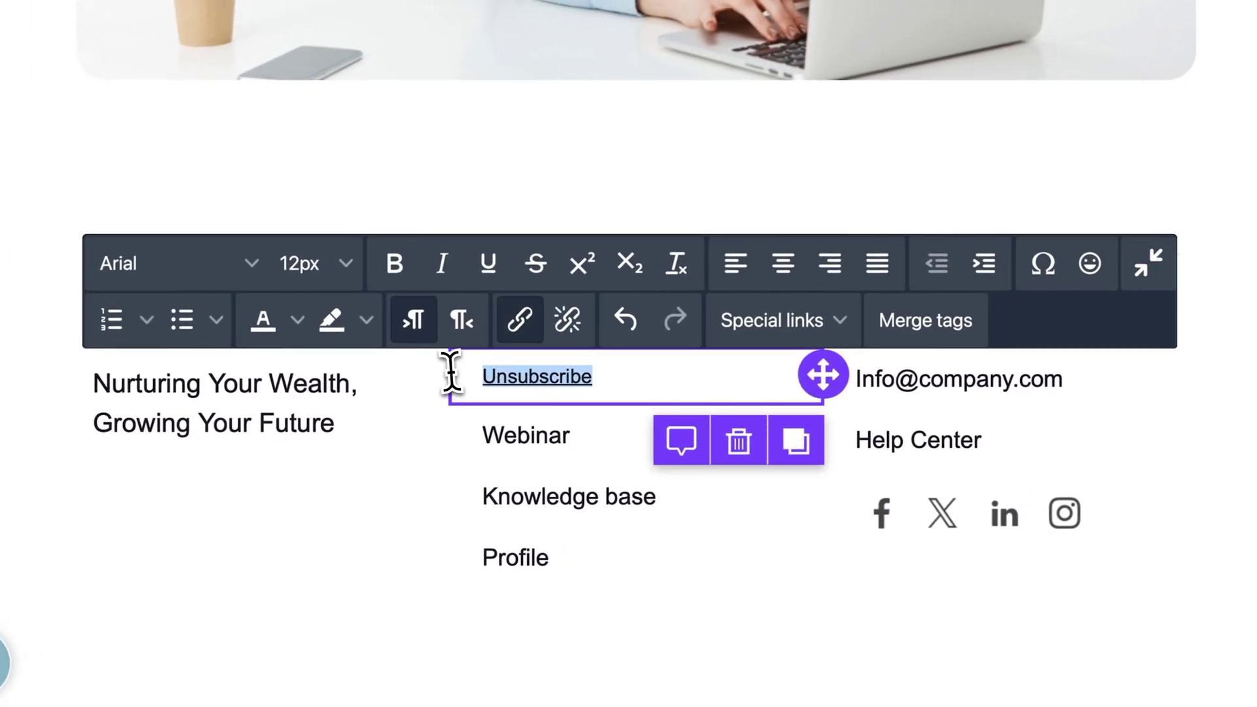
key("BackSpace")
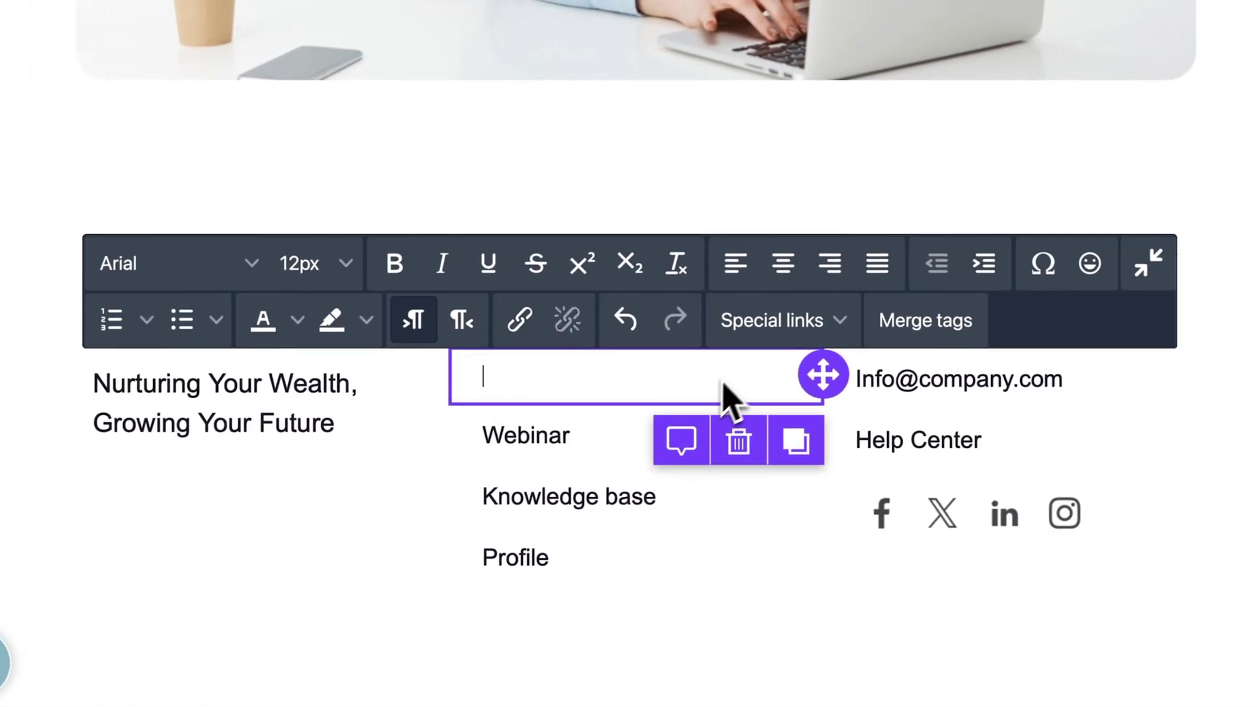
left_click(771, 331)
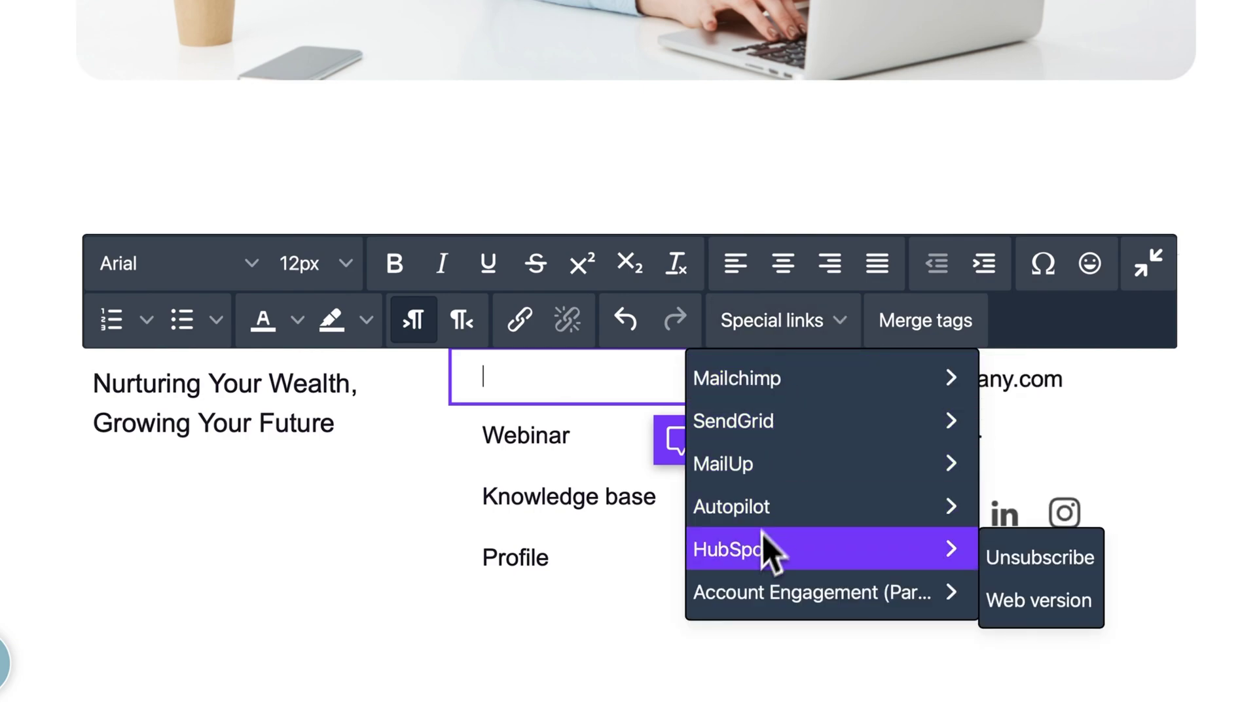
mouse_move(742, 593)
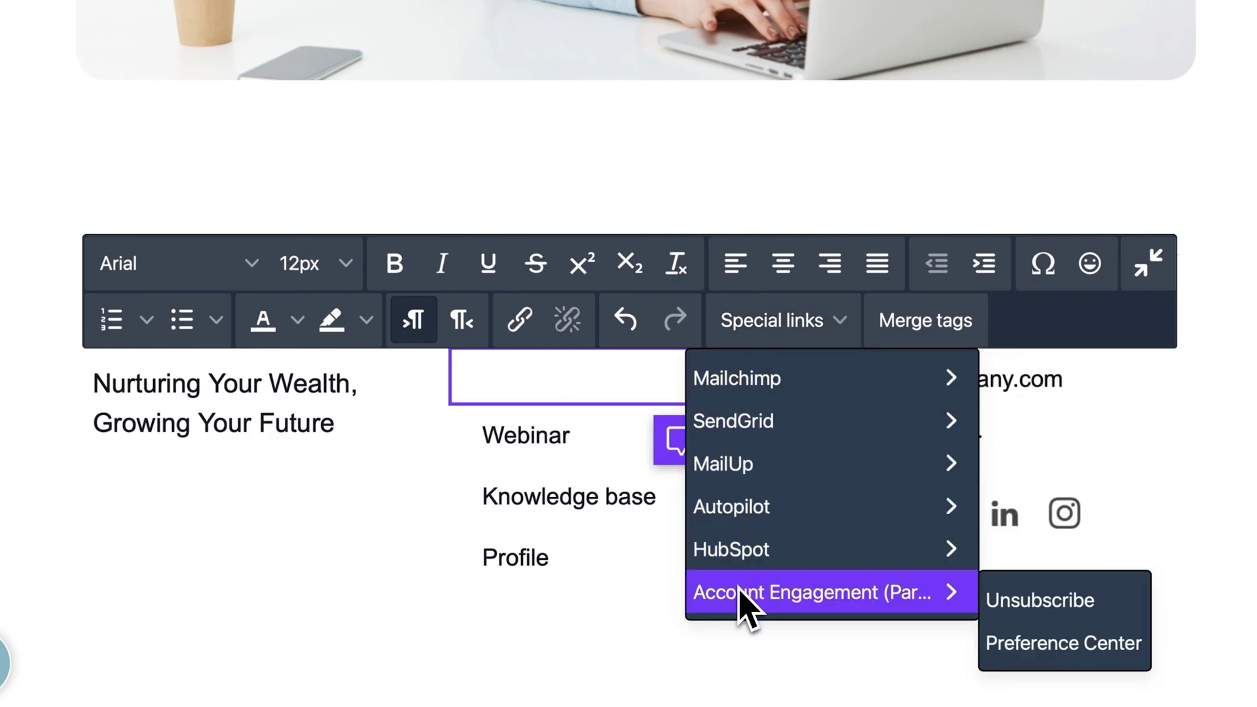
left_click(1072, 616)
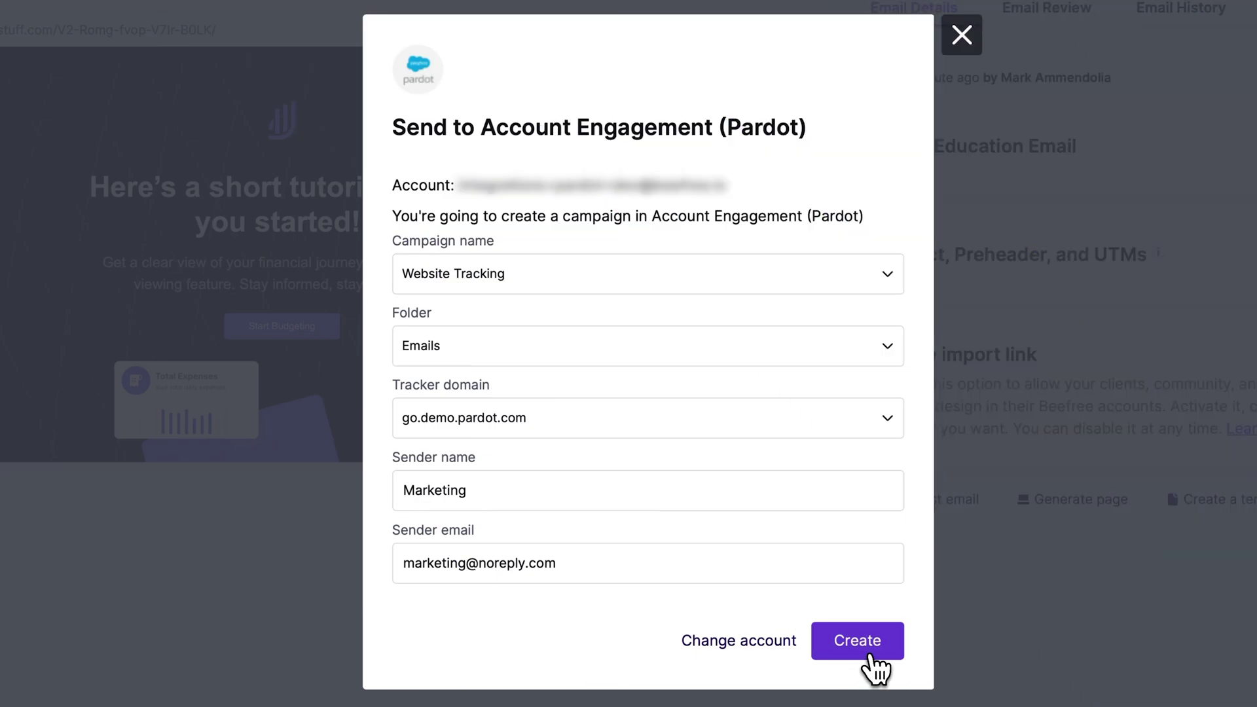
left_click(858, 645)
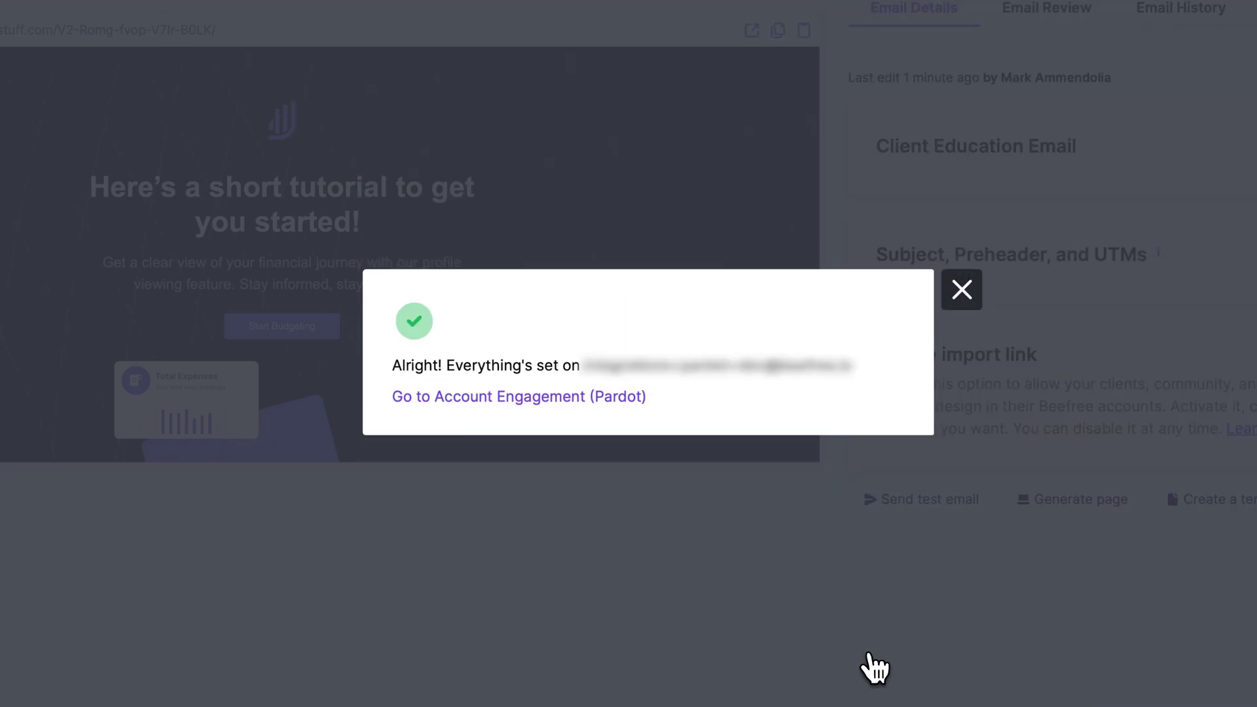
left_click(596, 405)
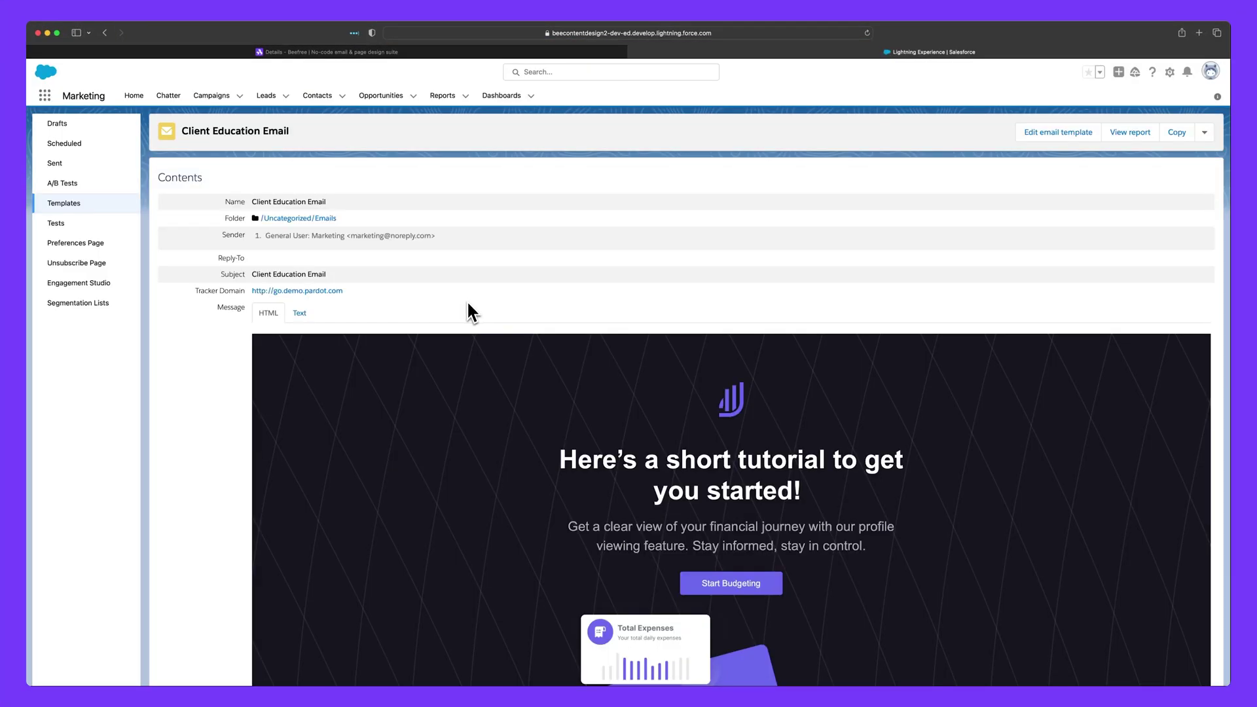
Step: Scroll through the imported Client Education Email's details in Account Engagement
scroll(467, 303, "down", 3)
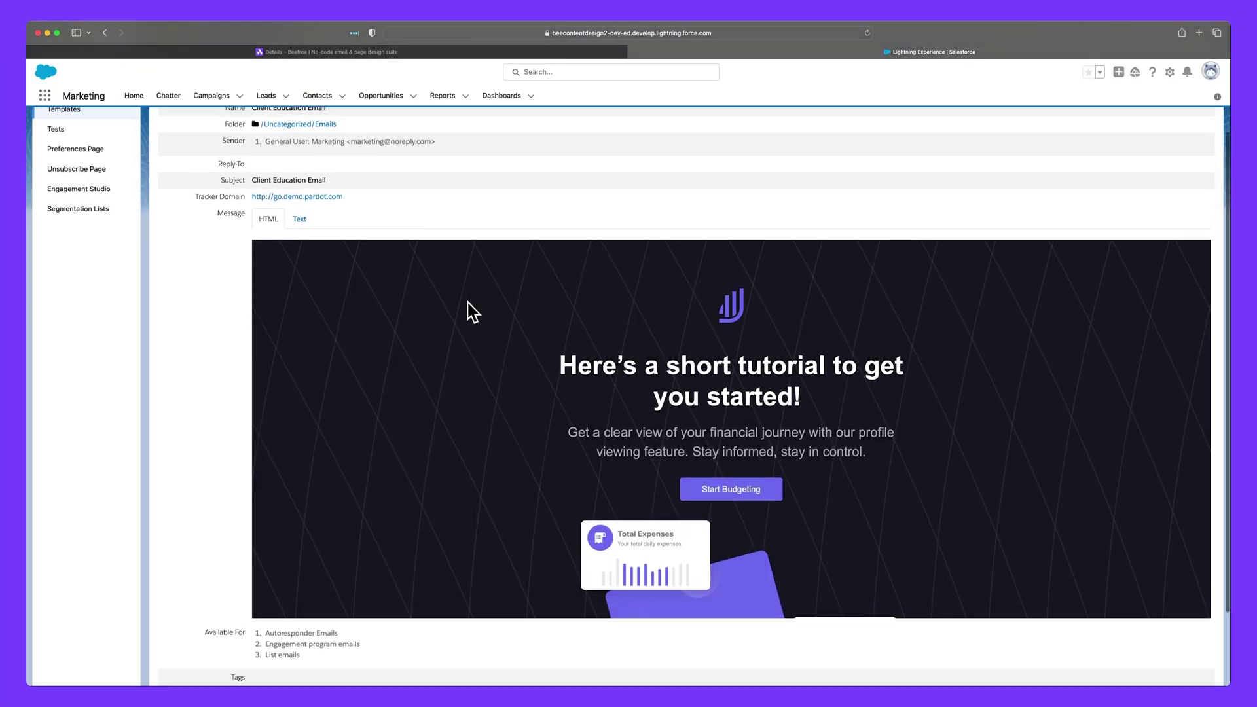
scroll(468, 302, "up", 3)
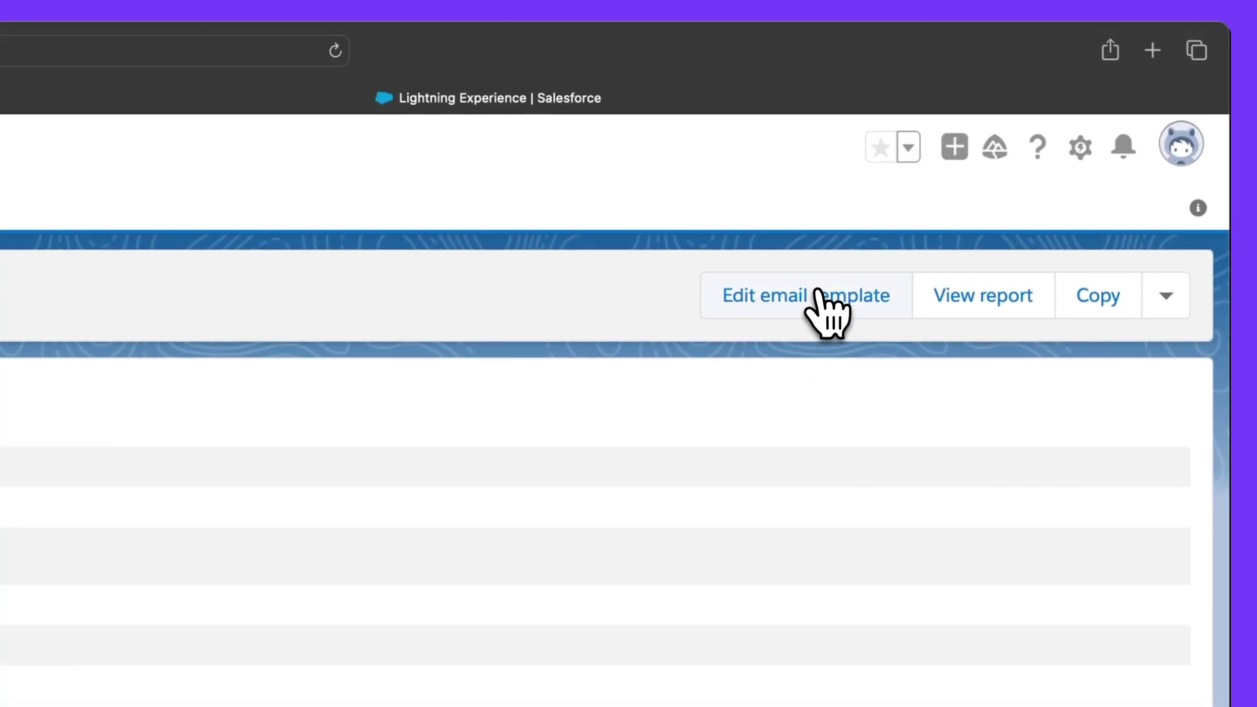
Step: Open the template for editing and review its HTML, PREVIEW and TEXT versions, selecting plain-text lines
left_click(816, 303)
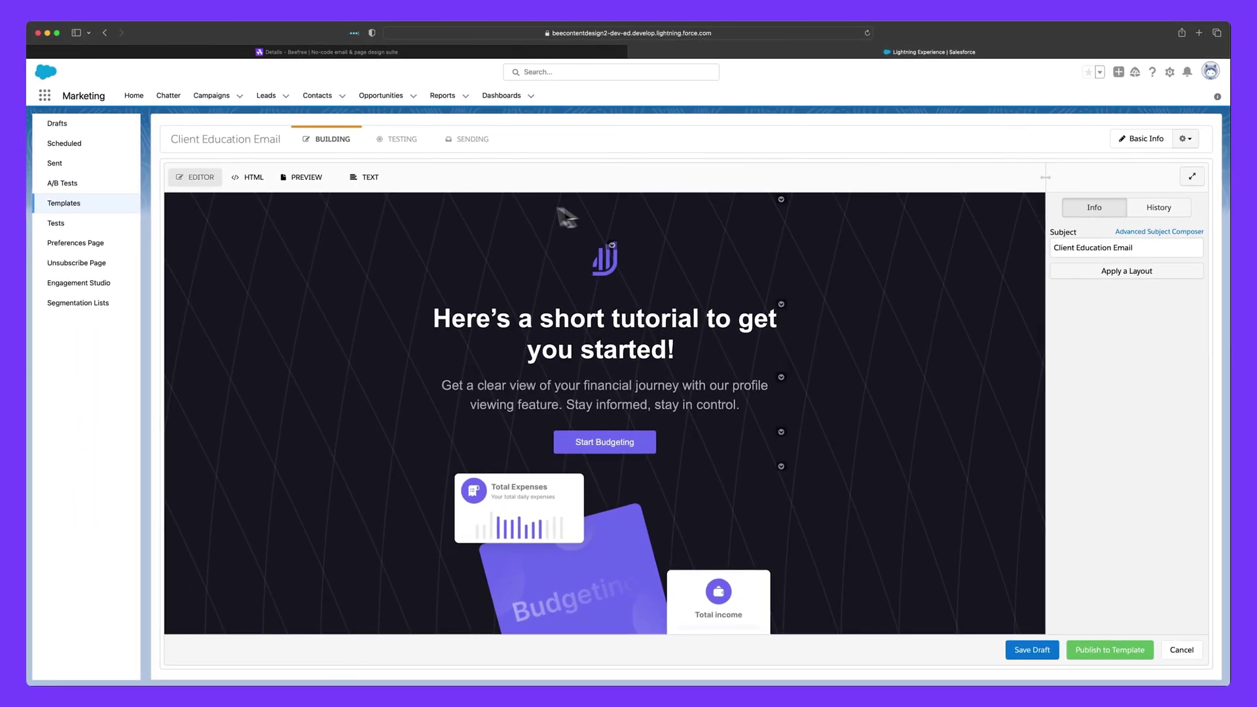
left_click(255, 182)
left_click(305, 179)
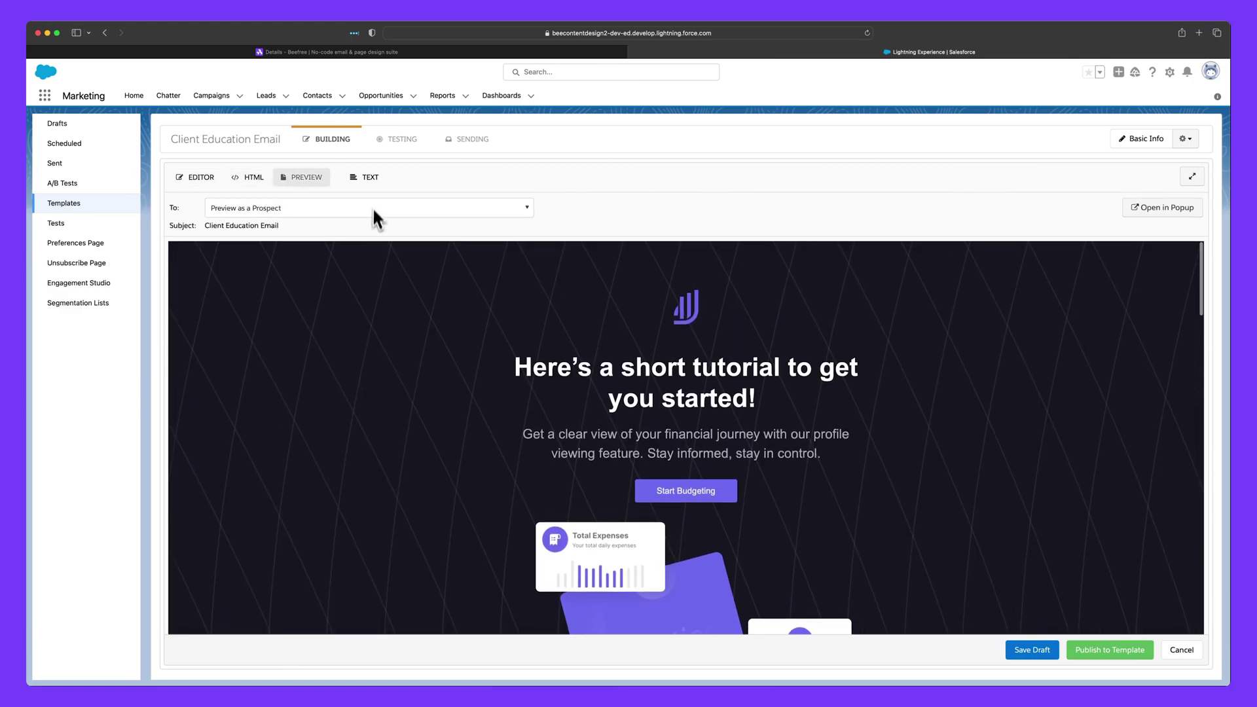
left_click(371, 178)
left_click_drag(215, 268, 288, 538)
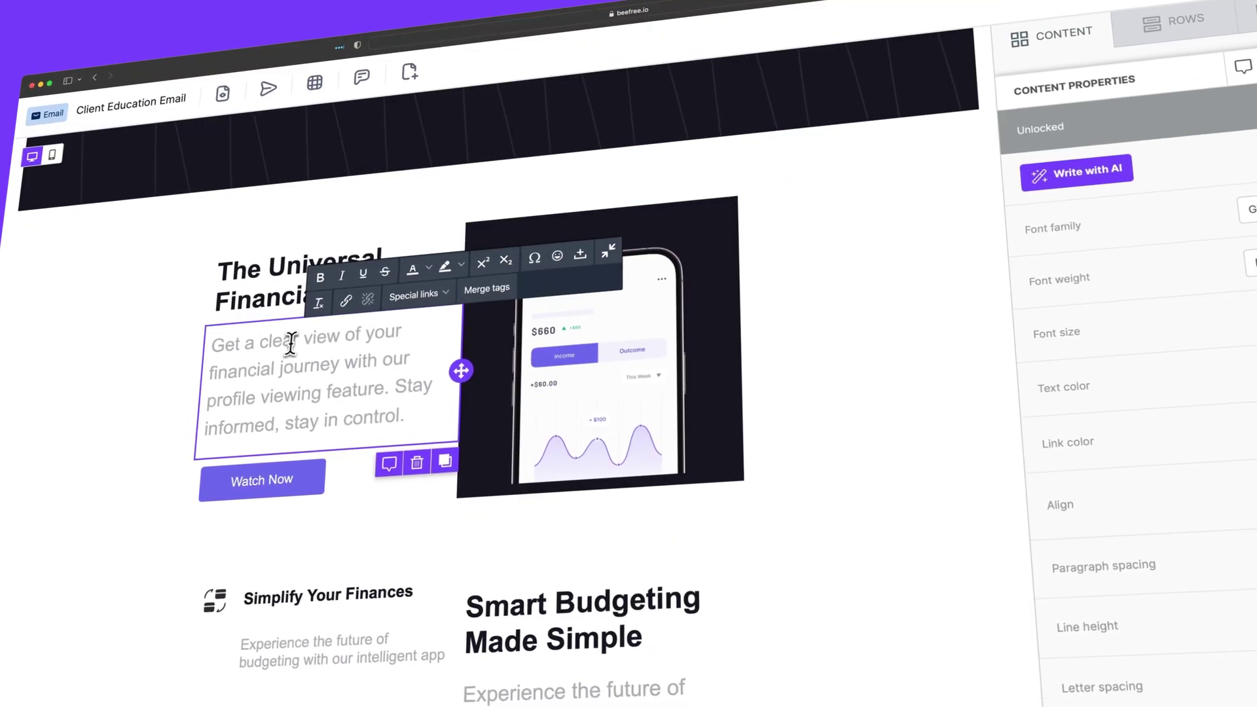
Step: Bold the word 'clear' and change the button text from Watch Now to Watch Tutorial
left_click(327, 283)
left_click(357, 468)
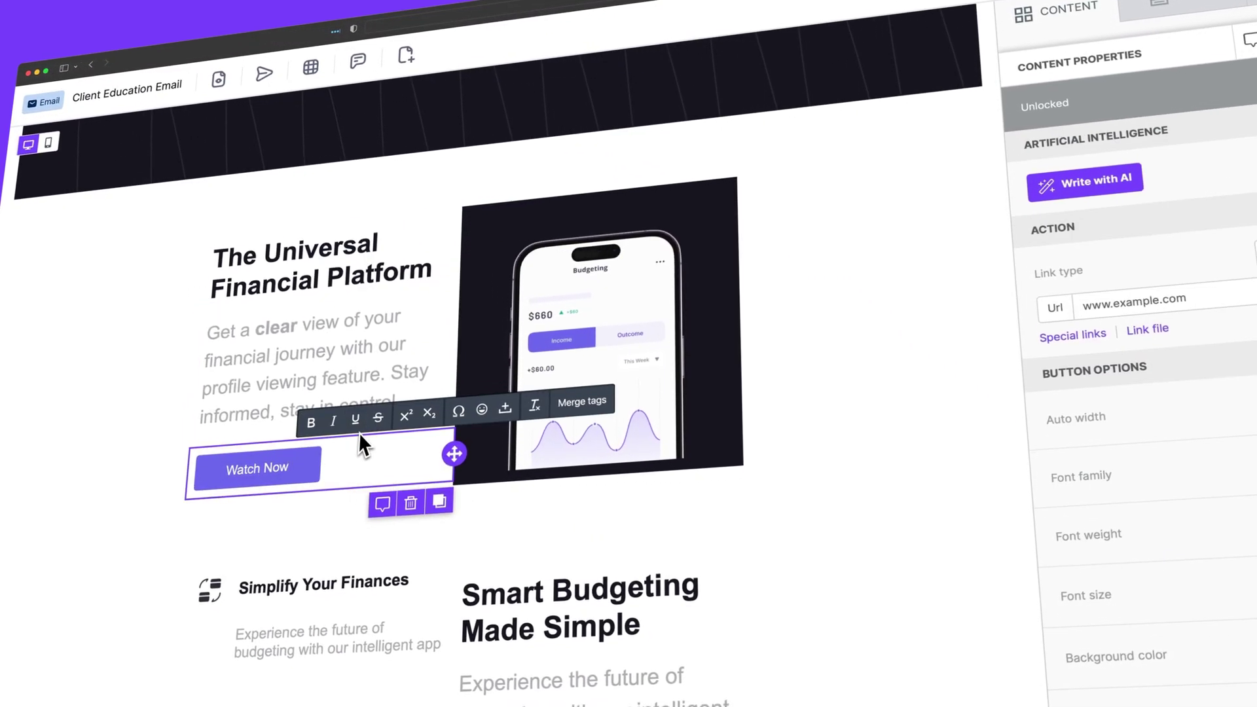
double_click(275, 465)
type("Tutorial")
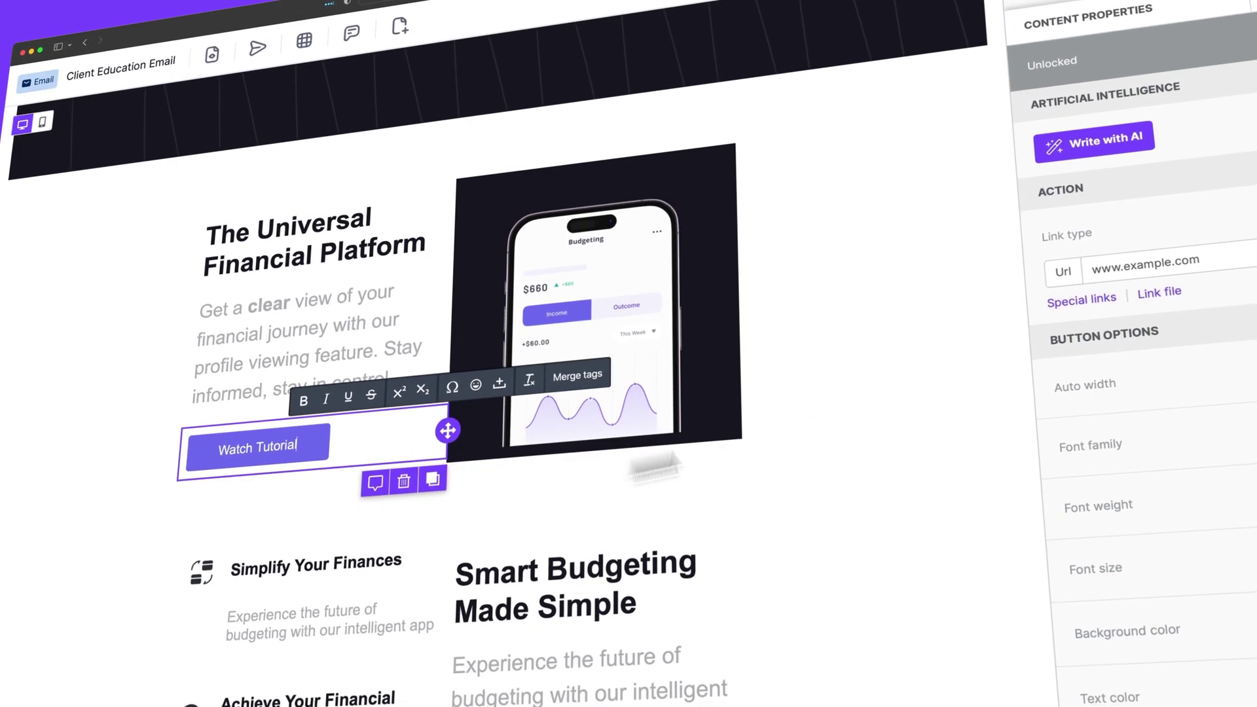
Step: Enlarge the phone image using the Auto width slider
scroll(1139, 393, "down", 3)
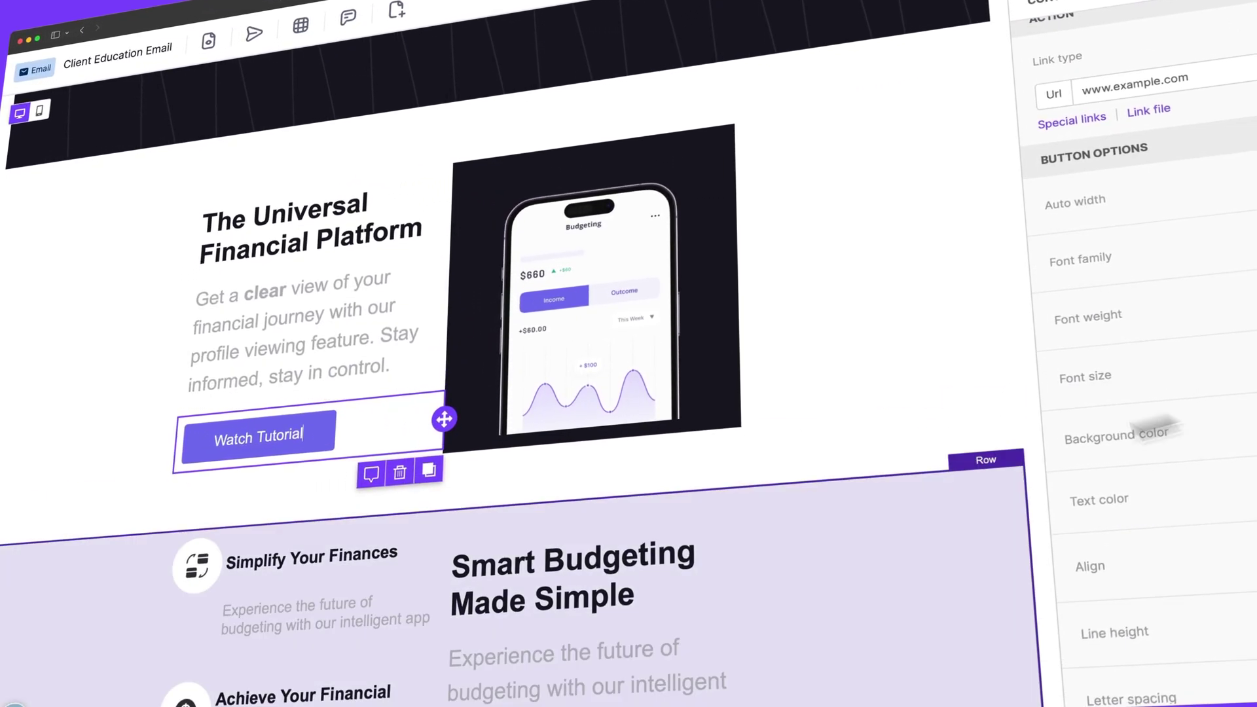
left_click(621, 308)
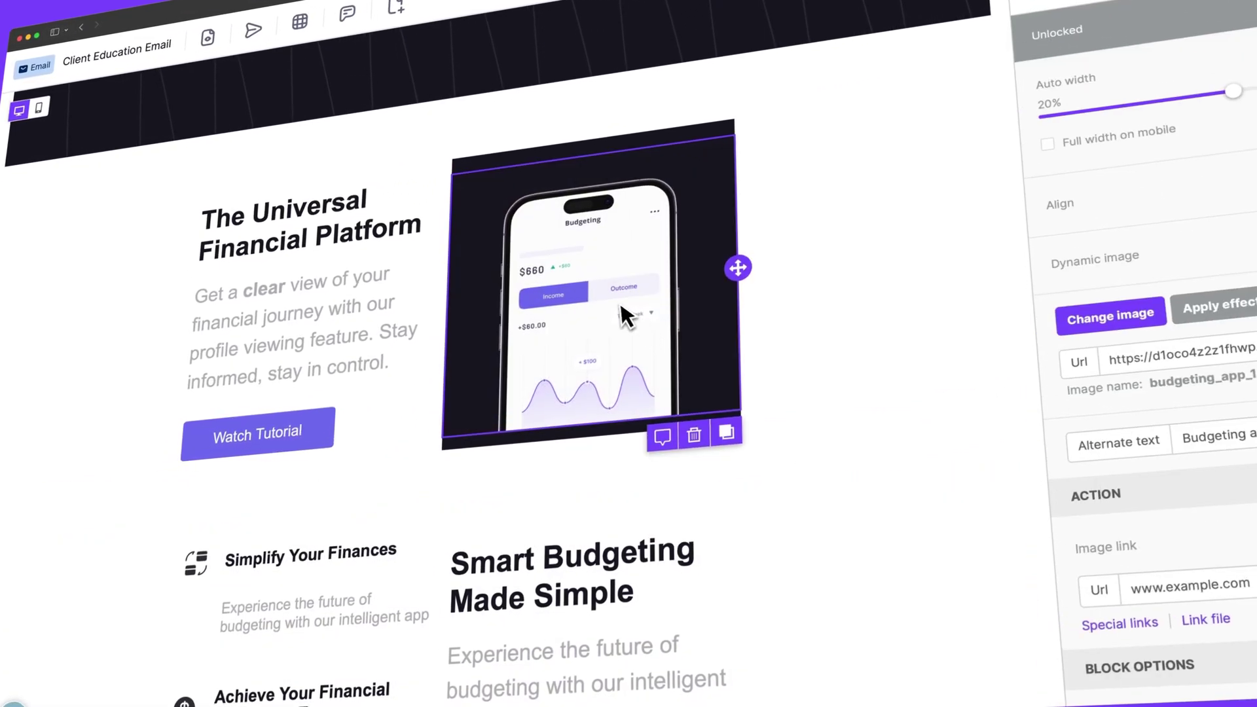
left_click_drag(1240, 81, 1250, 79)
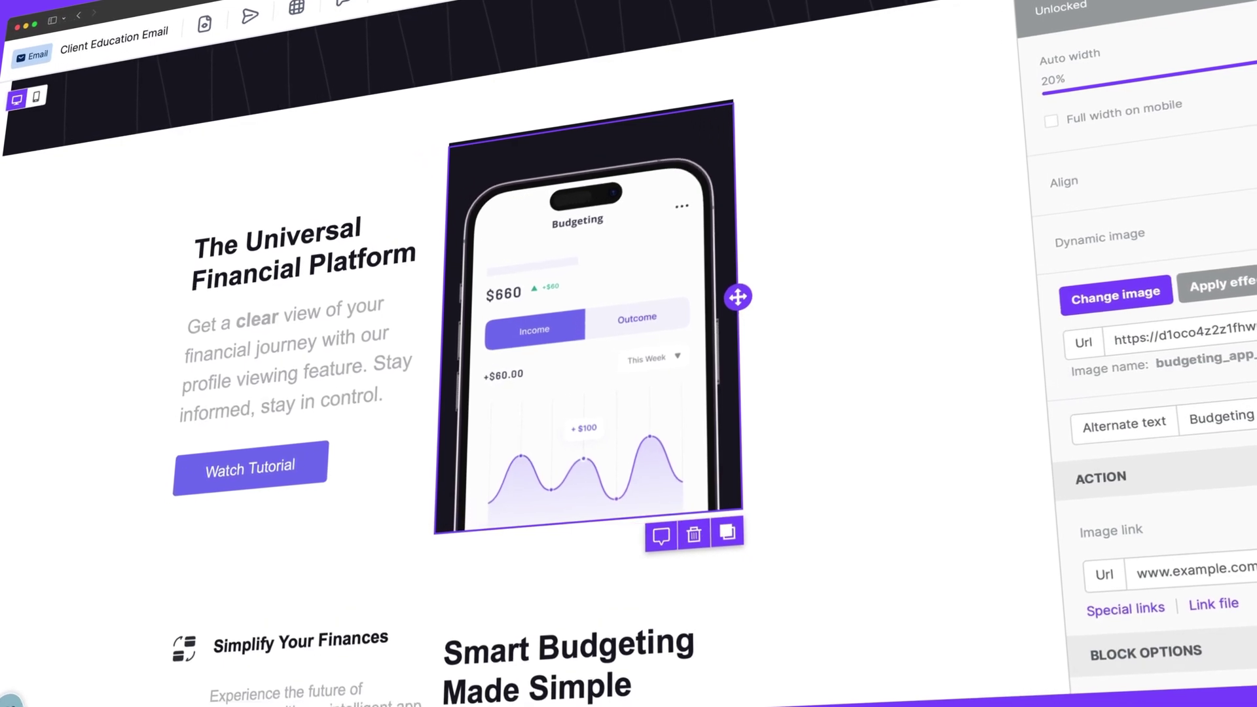